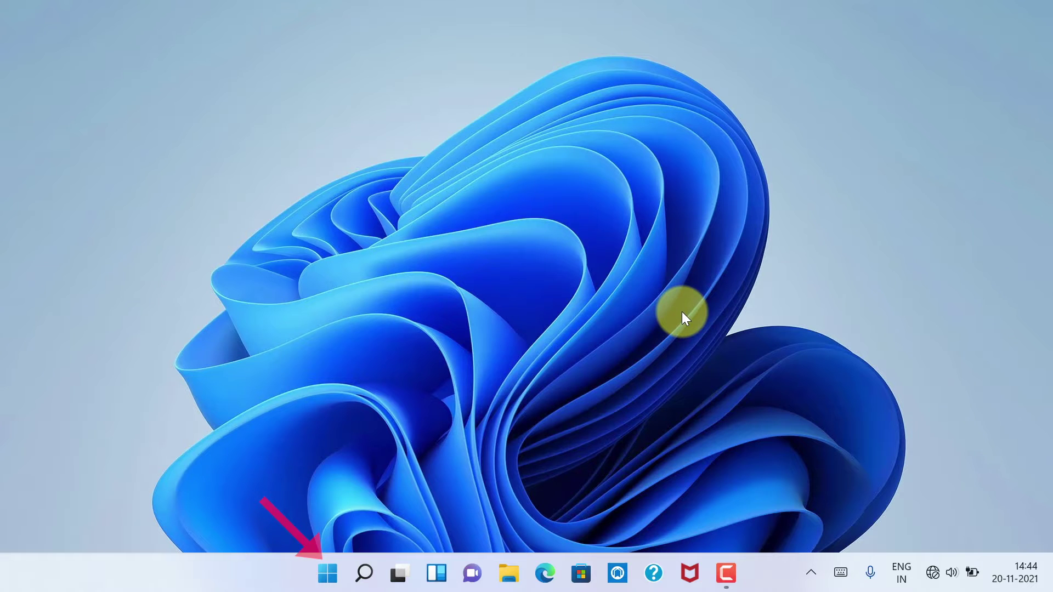
Find Word through Start search and launch it
{"action": "left_click", "coordinate": [319, 571]}
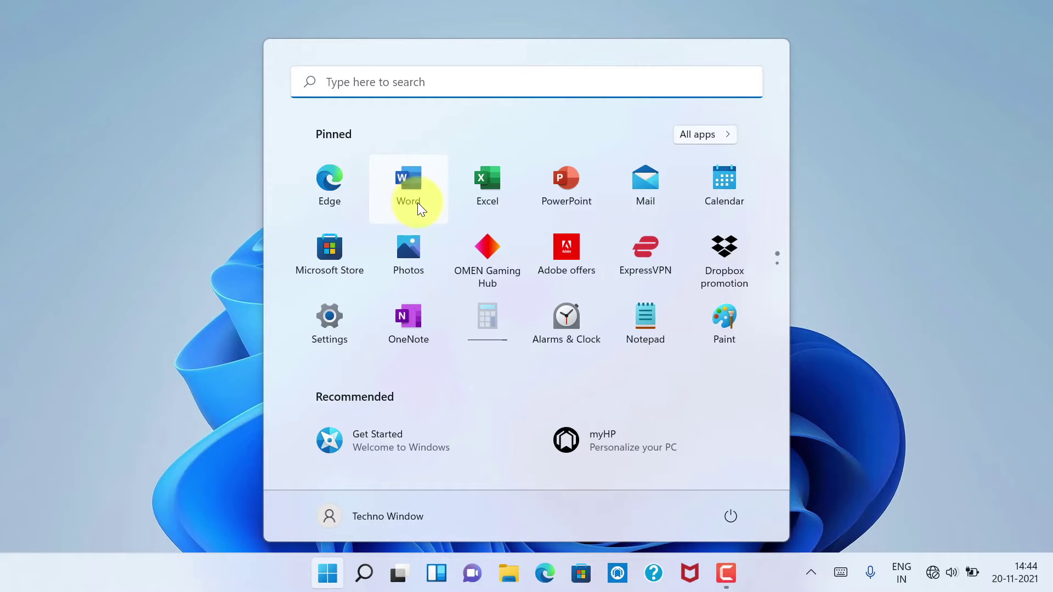
{"action": "left_click", "coordinate": [429, 81]}
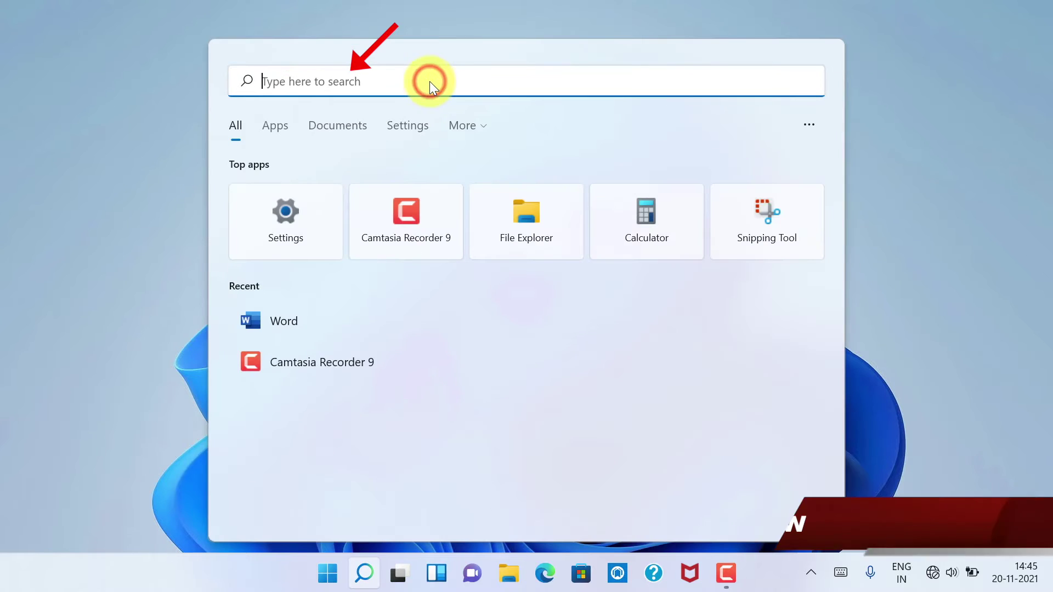
{"action": "type", "text": "word"}
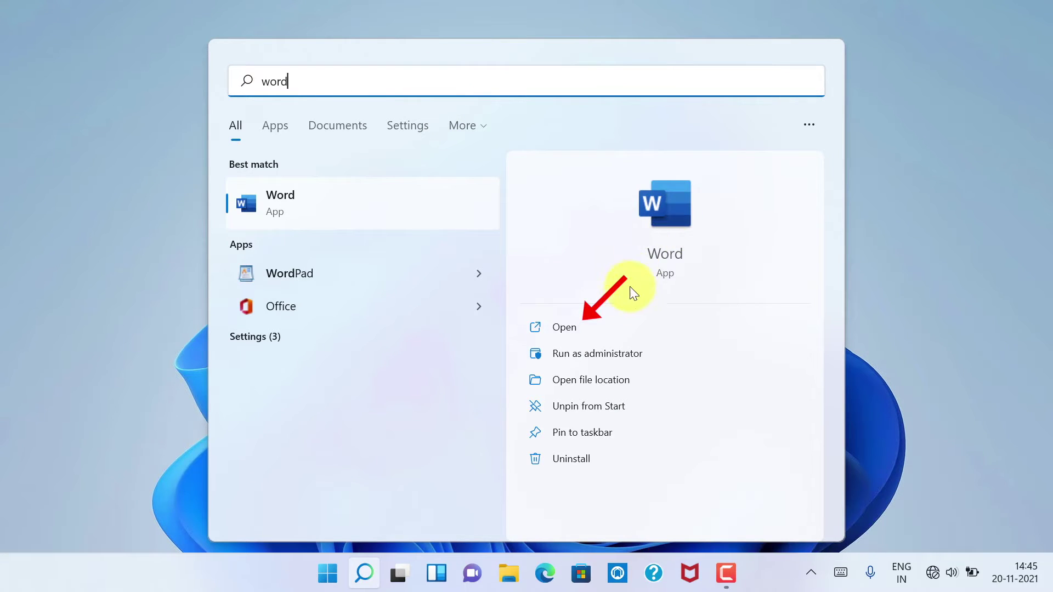
{"action": "left_click", "coordinate": [596, 326]}
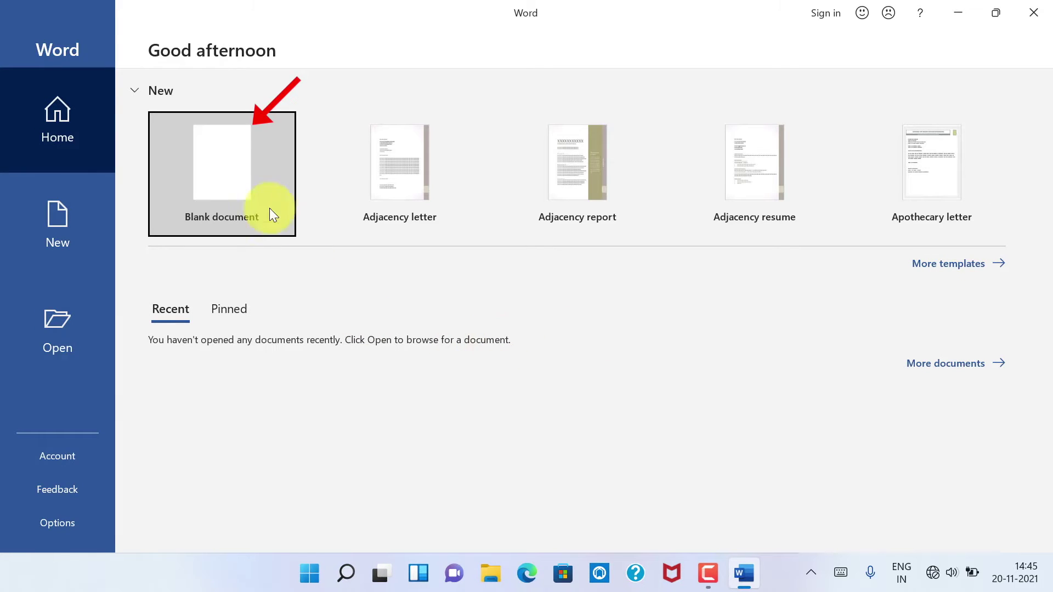
Create a new blank document for the 'Techno Window' text
{"action": "left_click", "coordinate": [220, 160]}
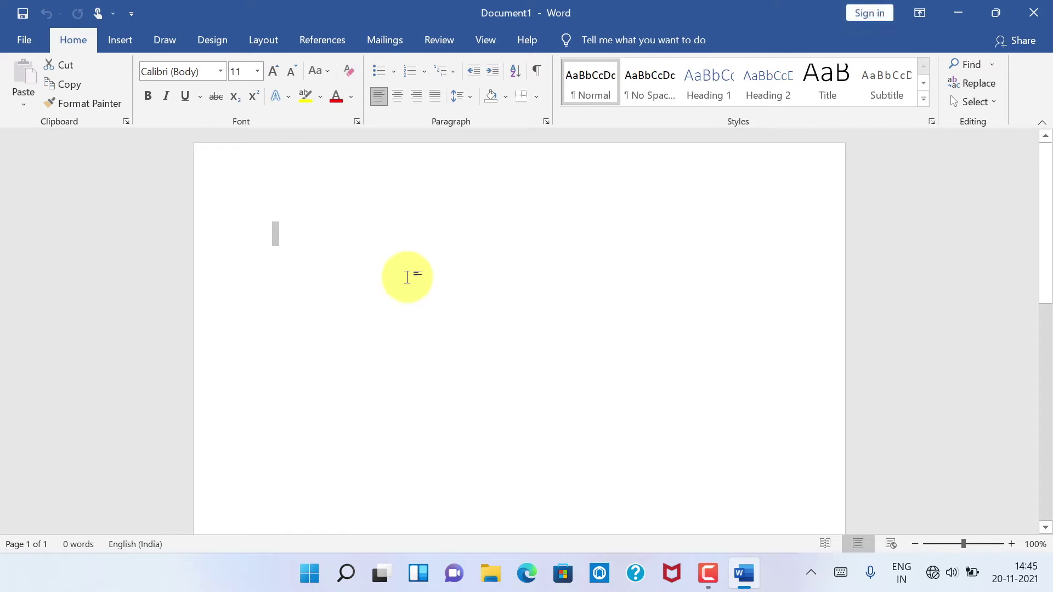
{"action": "type", "text": "Techno Window"}
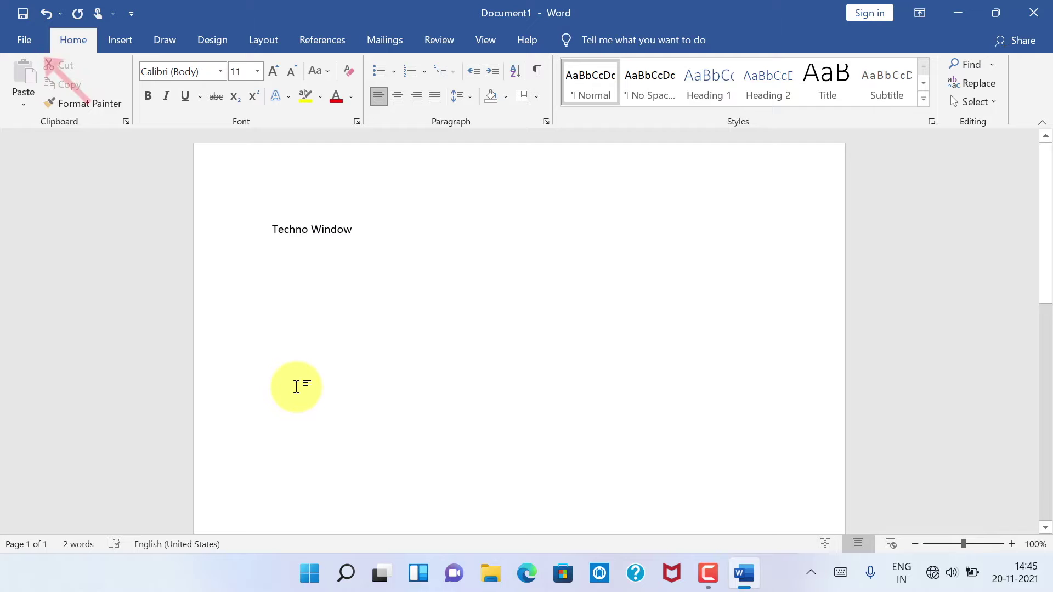
In File > Account, set the Office Theme to Black
{"action": "left_click", "coordinate": [26, 42]}
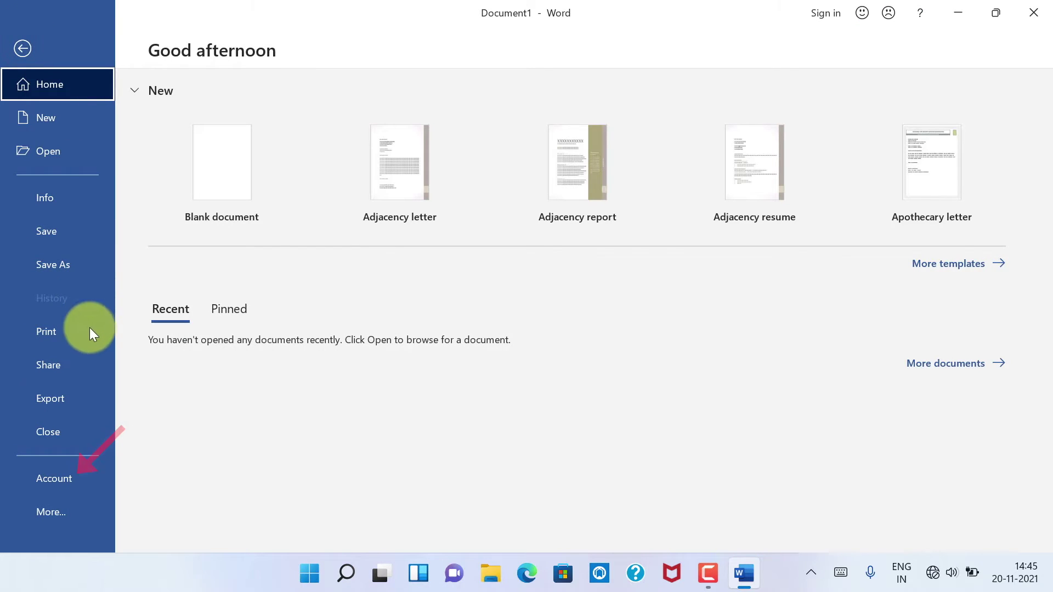
{"action": "left_click", "coordinate": [77, 483]}
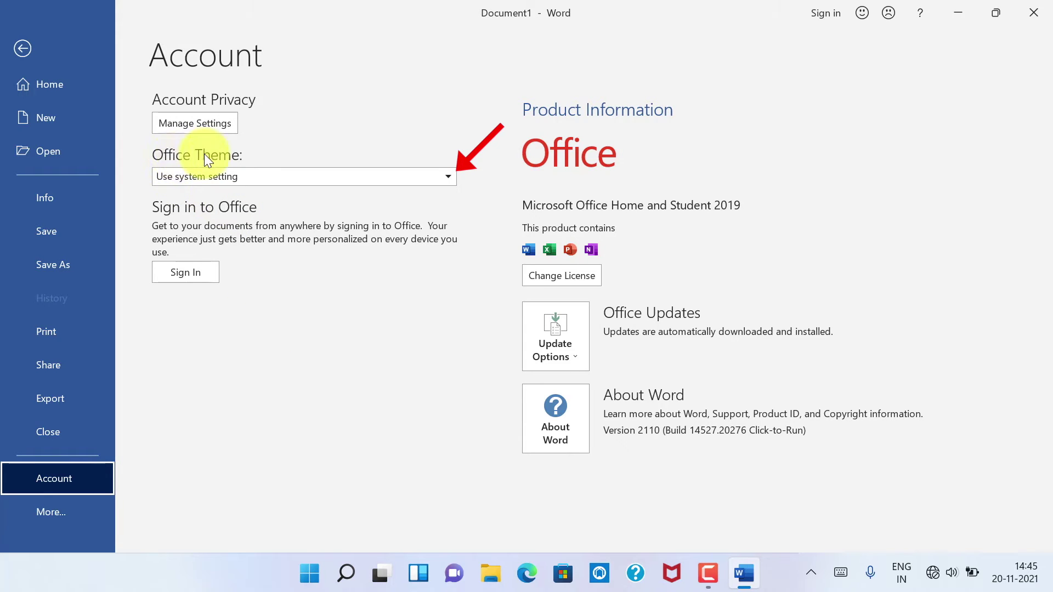
{"action": "left_click", "coordinate": [454, 179]}
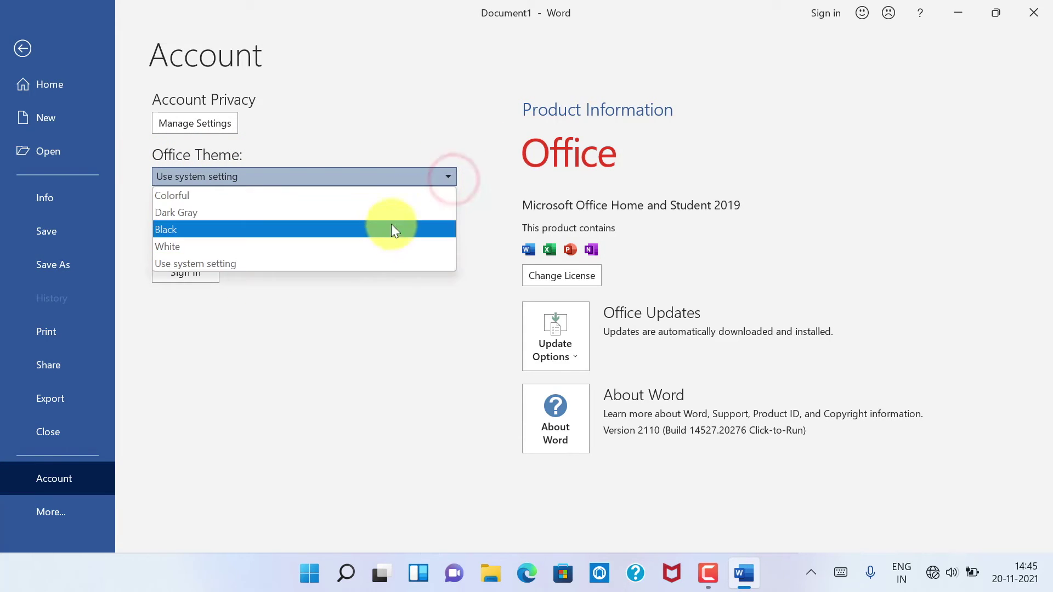
{"action": "left_click", "coordinate": [352, 230]}
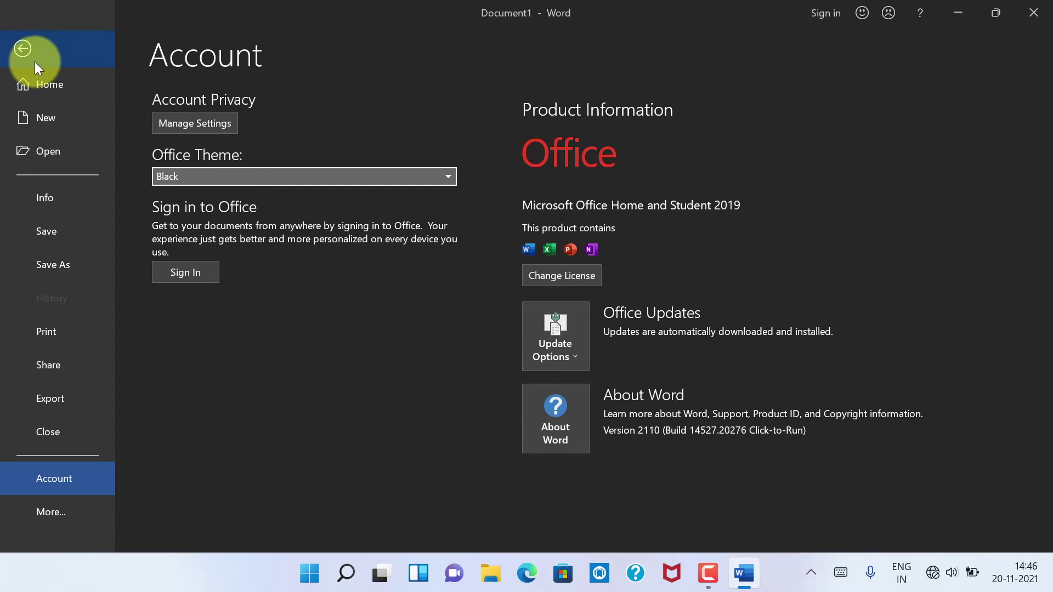
Leave backstage and move across the ribbon to the View tab's Dark Mode options
{"action": "left_click", "coordinate": [23, 49]}
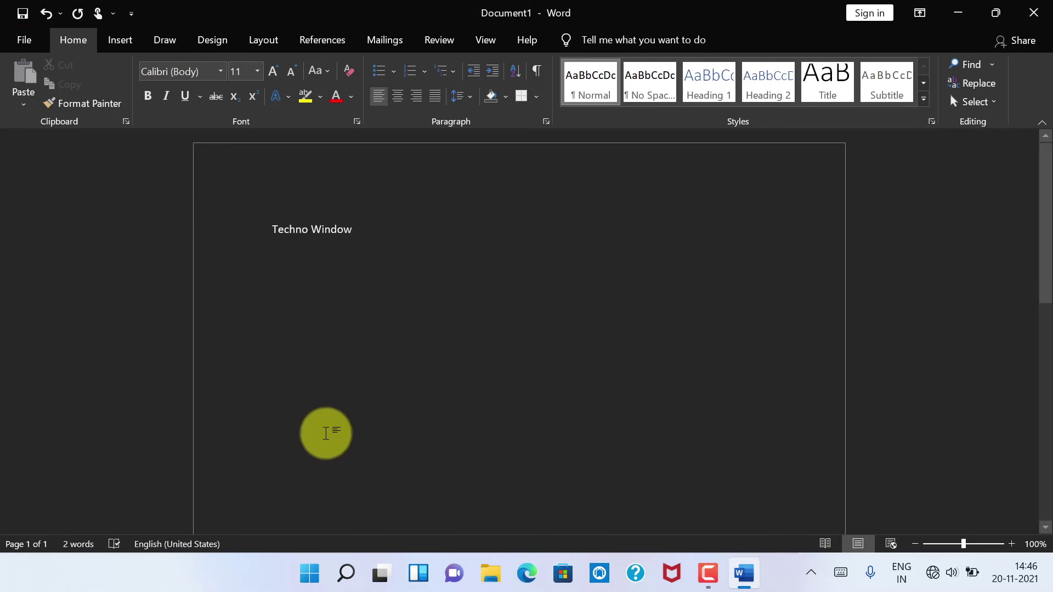
{"action": "left_click", "coordinate": [131, 40]}
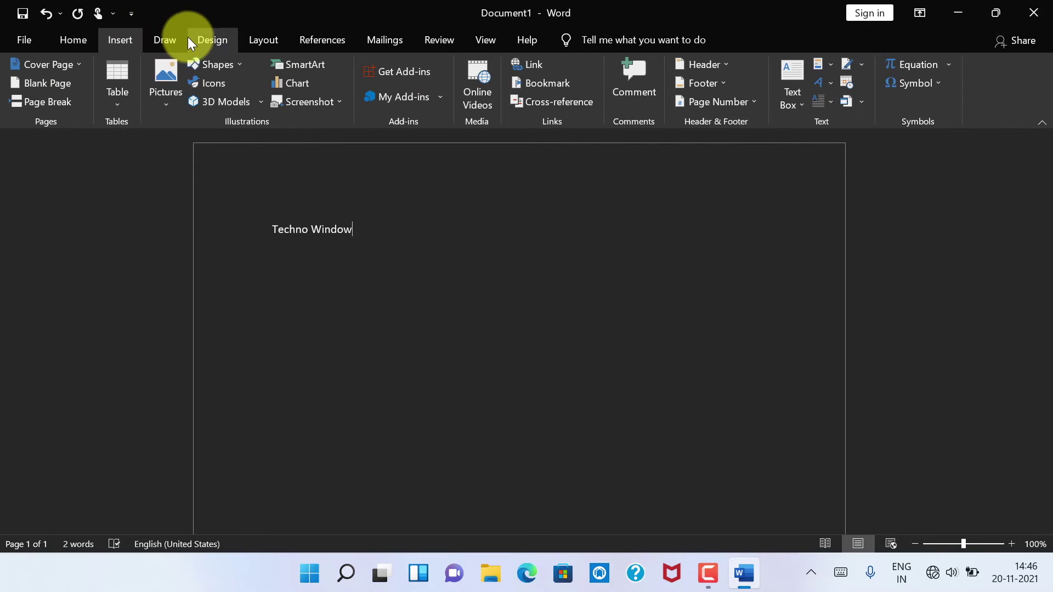
{"action": "left_click", "coordinate": [165, 39]}
{"action": "left_click", "coordinate": [211, 40]}
{"action": "left_click", "coordinate": [263, 42]}
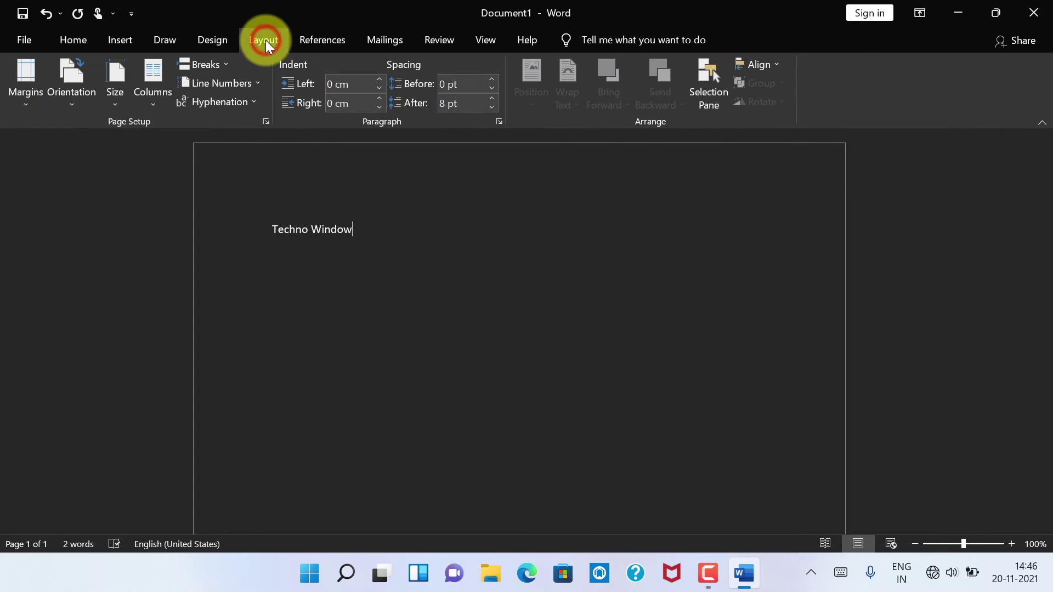
{"action": "left_click", "coordinate": [322, 39]}
{"action": "left_click", "coordinate": [392, 38]}
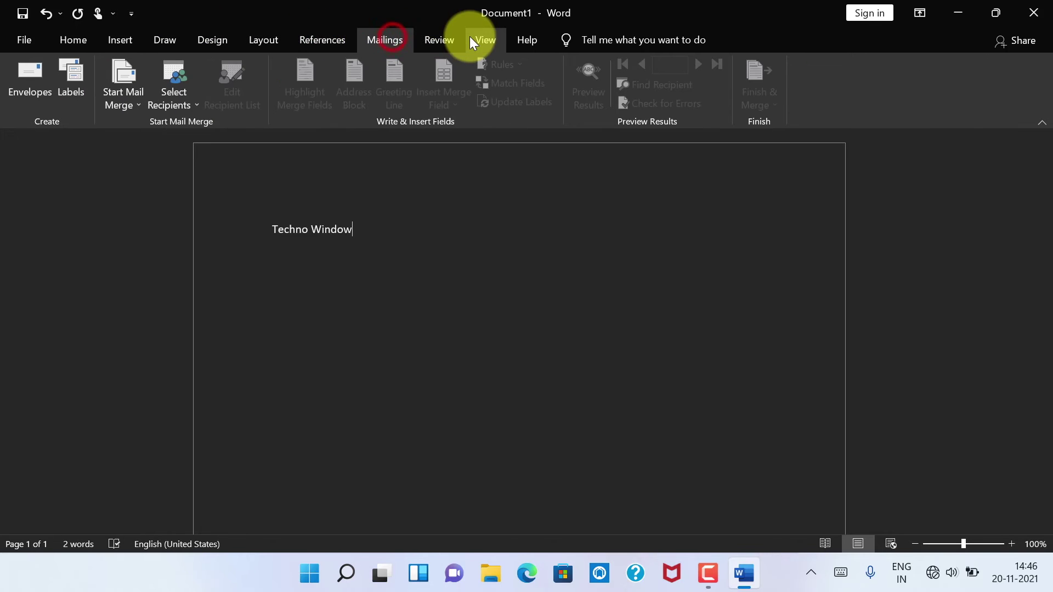
{"action": "left_click", "coordinate": [436, 41]}
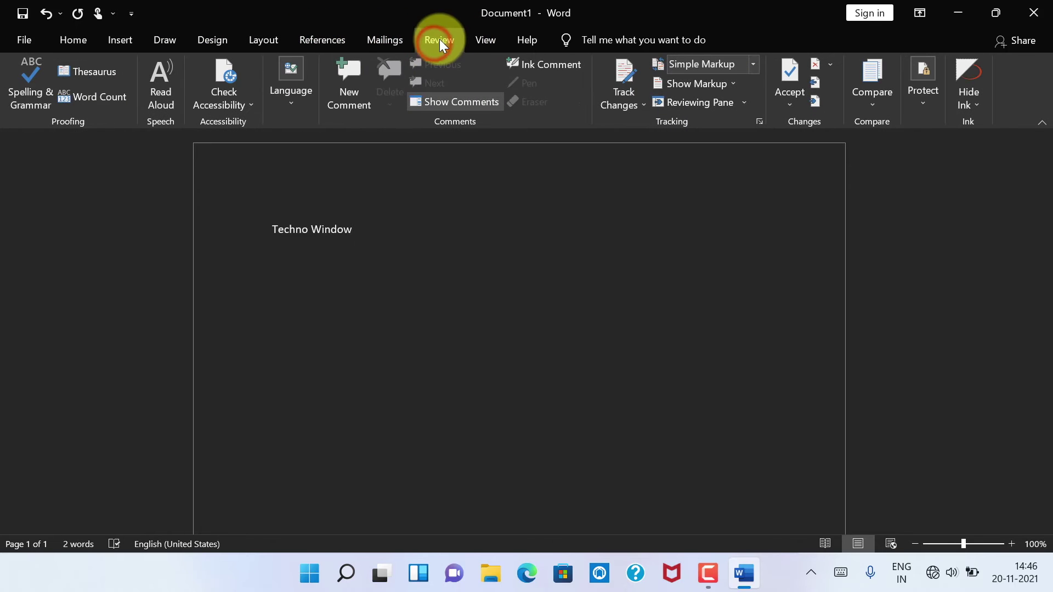
{"action": "left_click", "coordinate": [479, 40]}
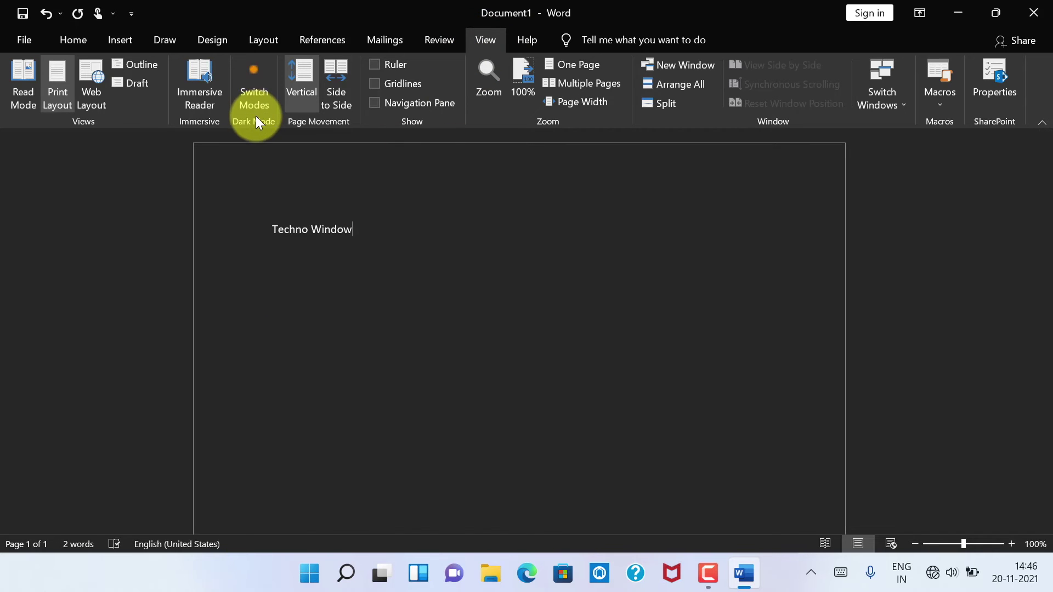
{"action": "left_click", "coordinate": [258, 86]}
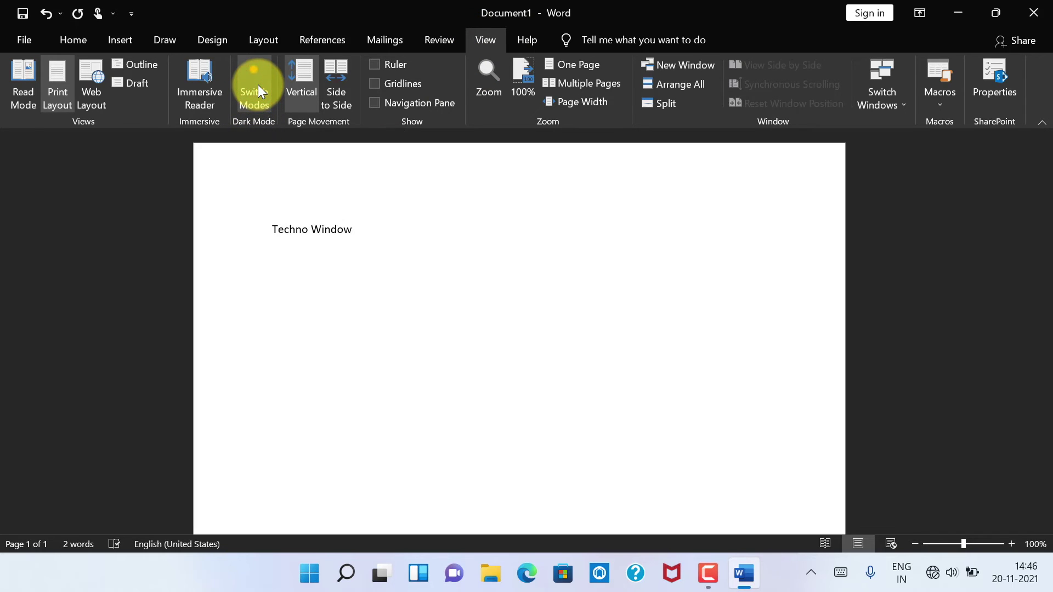
{"action": "left_click", "coordinate": [258, 85]}
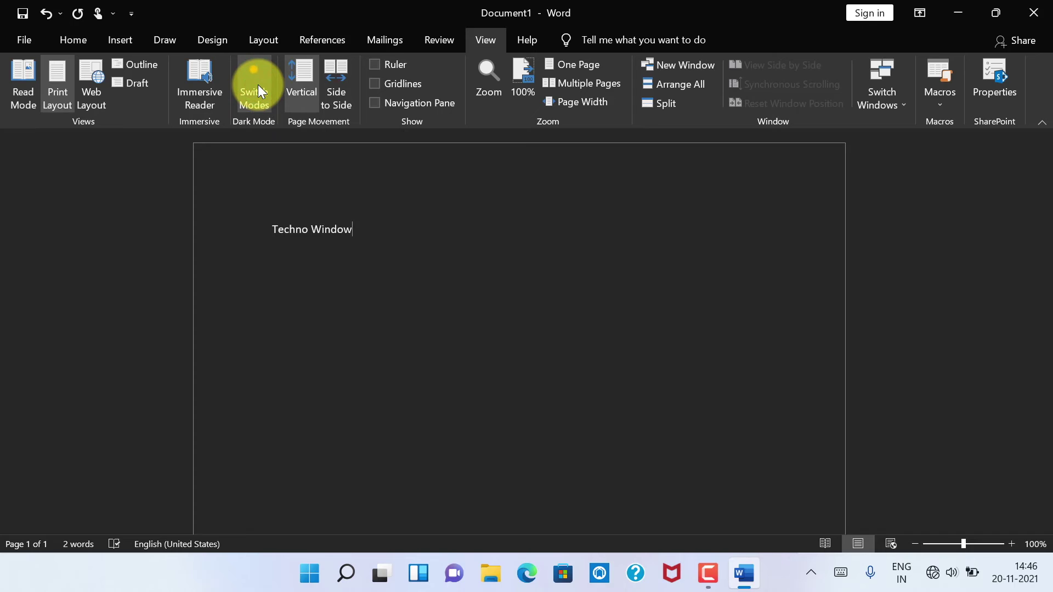
{"action": "left_click", "coordinate": [257, 85]}
{"action": "left_click", "coordinate": [257, 85]}
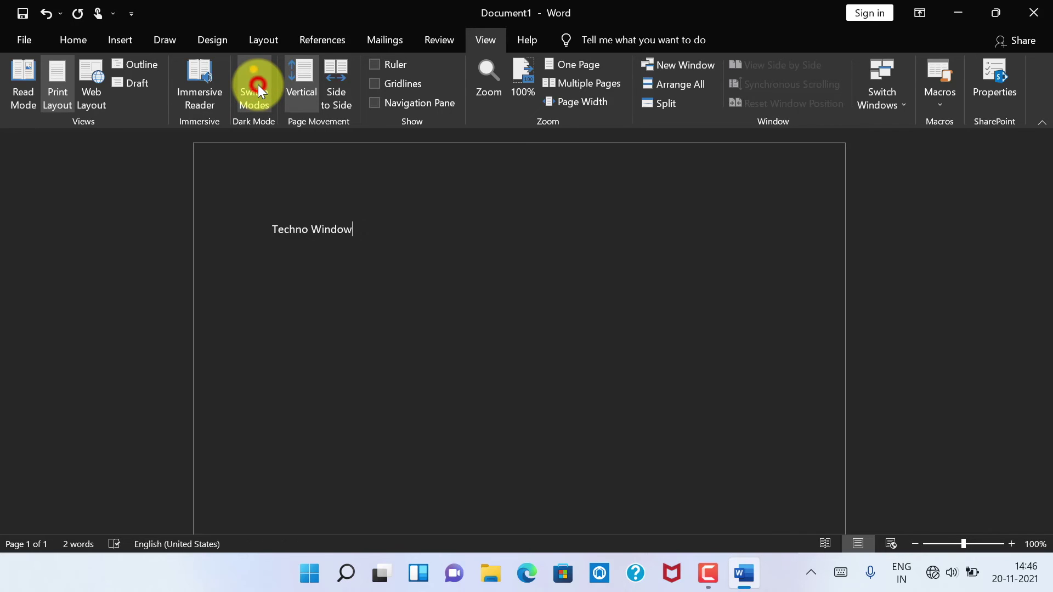